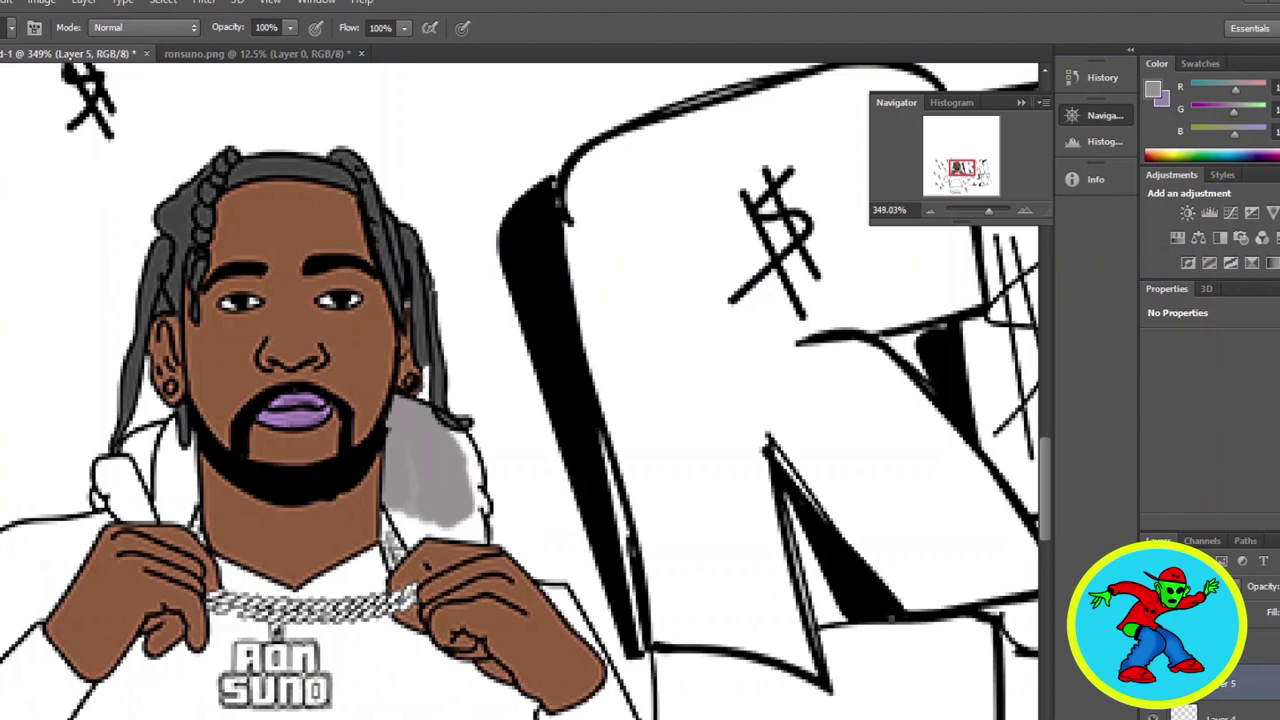
Step: Paint the hood to the right of the character's neck solid gray, up to its outer outline
mouse_move(474, 513)
mouse_down()
mouse_move(481, 532)
mouse_move(408, 540)
mouse_move(395, 515)
mouse_move(462, 528)
mouse_up()
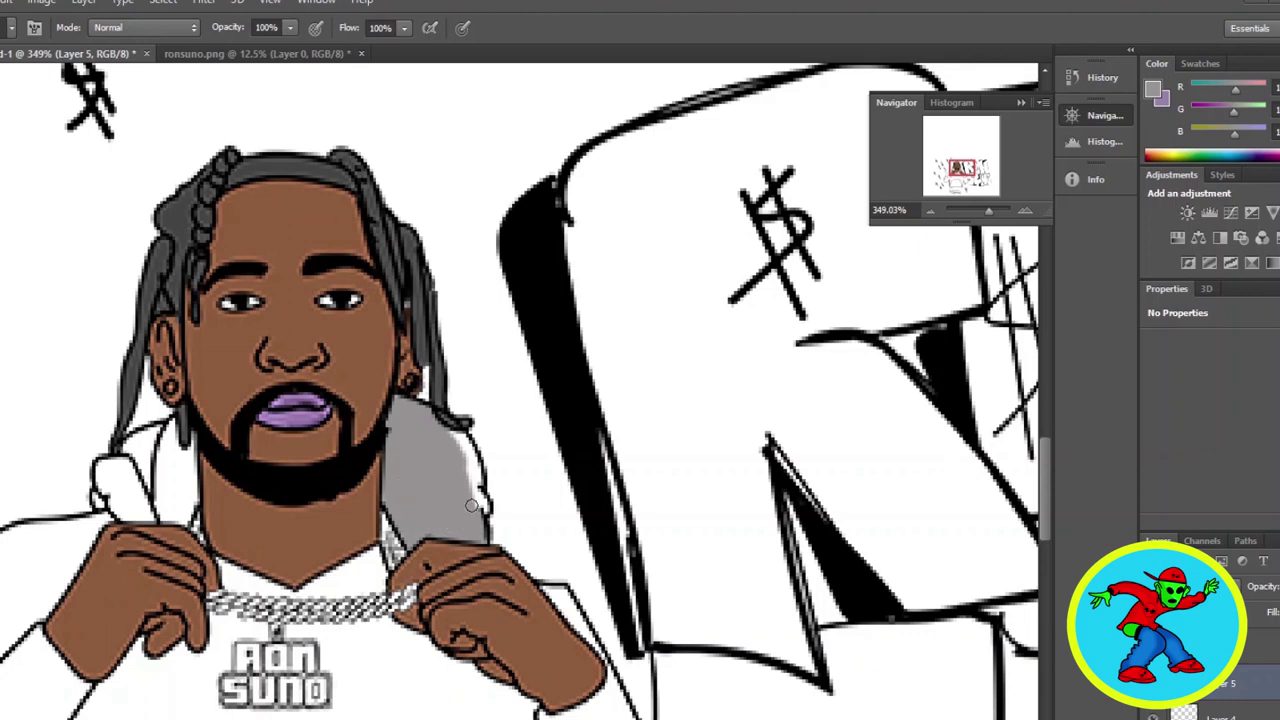
drag(471, 505, 482, 512)
mouse_move(469, 490)
mouse_down()
mouse_move(476, 470)
mouse_move(455, 437)
mouse_up()
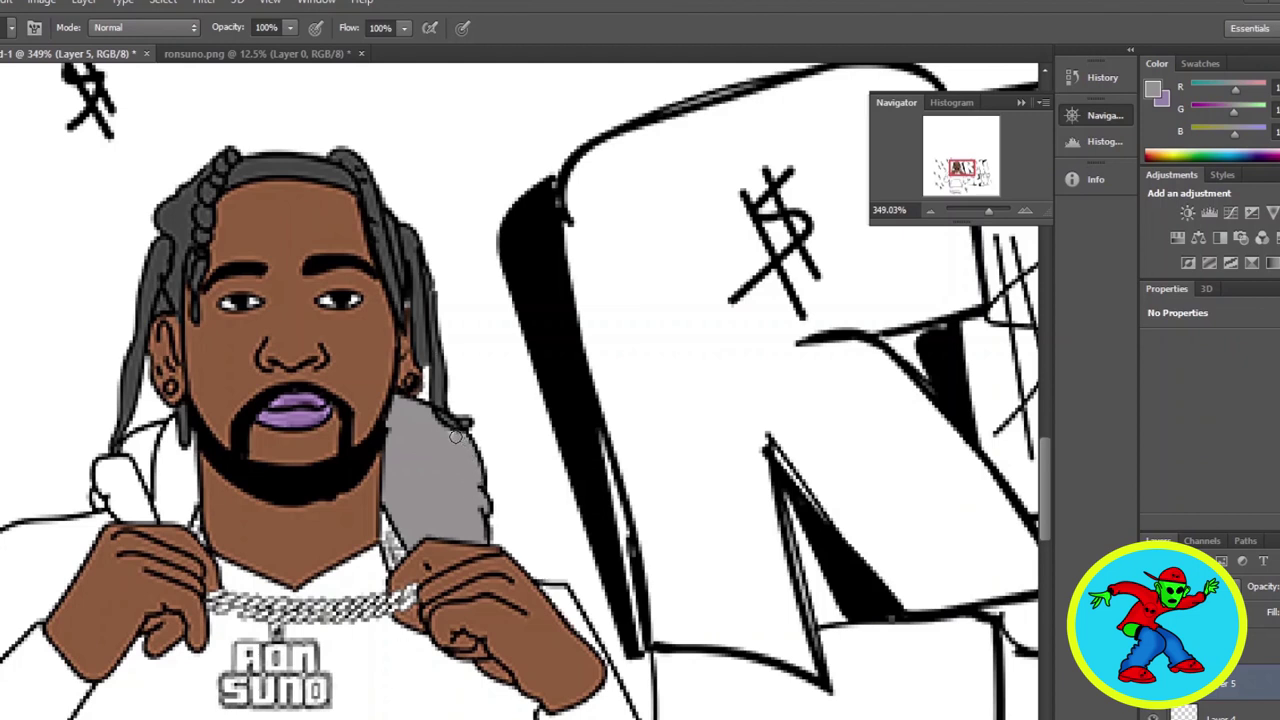
Step: Fill the hoodie collar above the chain, the left side of the hood and its folded edge with the same gray
mouse_move(377, 559)
mouse_down()
mouse_move(310, 588)
mouse_move(374, 584)
mouse_move(364, 566)
mouse_move(355, 575)
mouse_up()
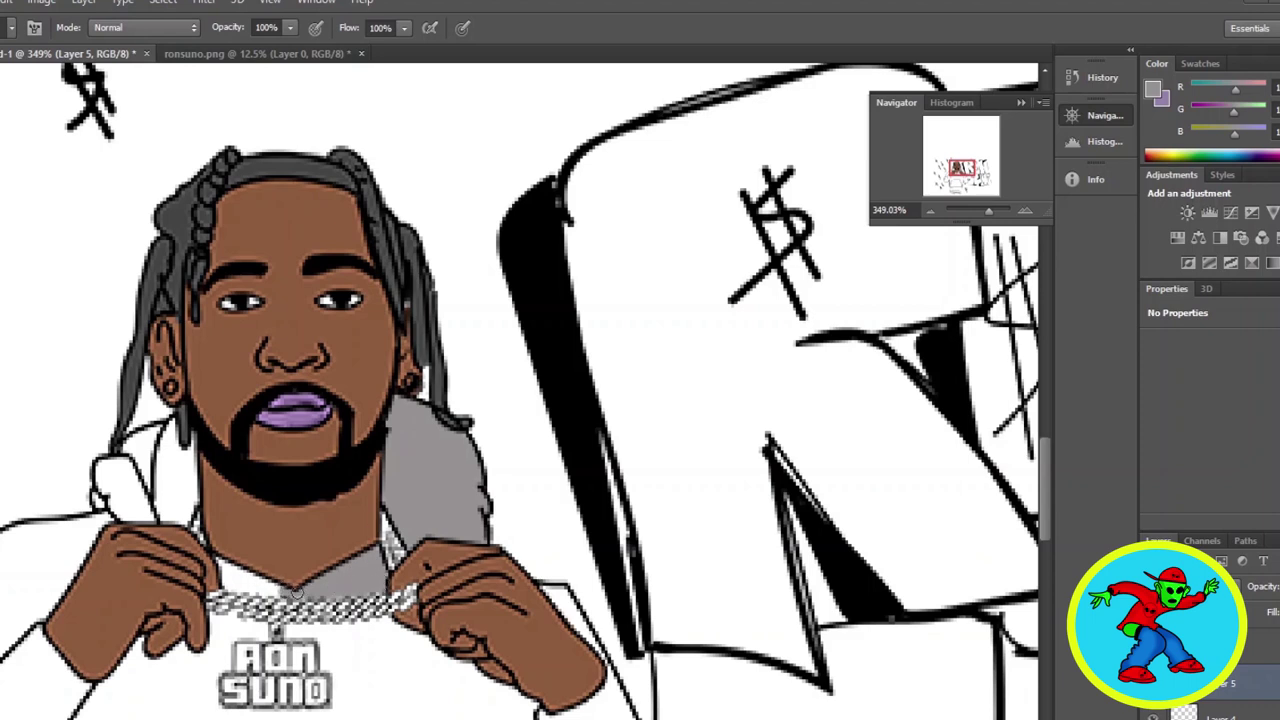
mouse_move(297, 591)
mouse_down()
mouse_move(225, 565)
mouse_move(232, 583)
mouse_up()
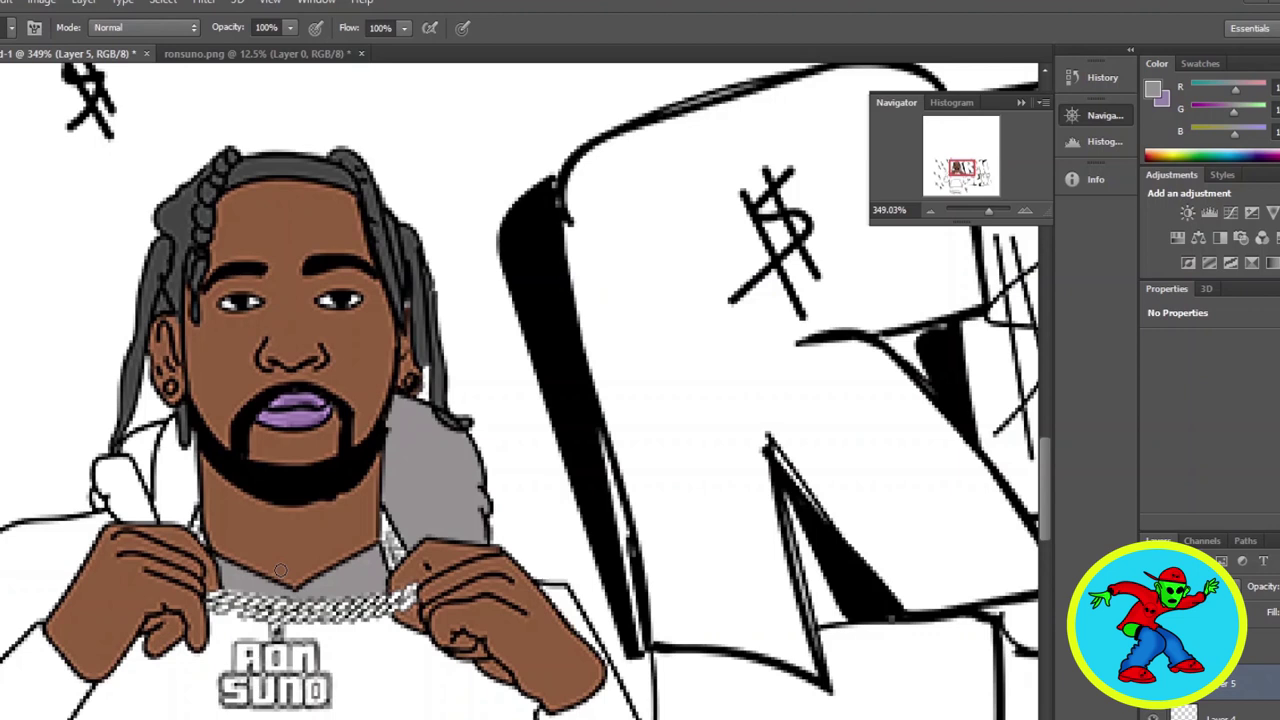
mouse_move(192, 495)
mouse_down()
mouse_move(192, 432)
mouse_move(174, 453)
mouse_move(186, 455)
mouse_move(172, 428)
mouse_move(160, 492)
mouse_move(188, 498)
mouse_move(178, 517)
mouse_up()
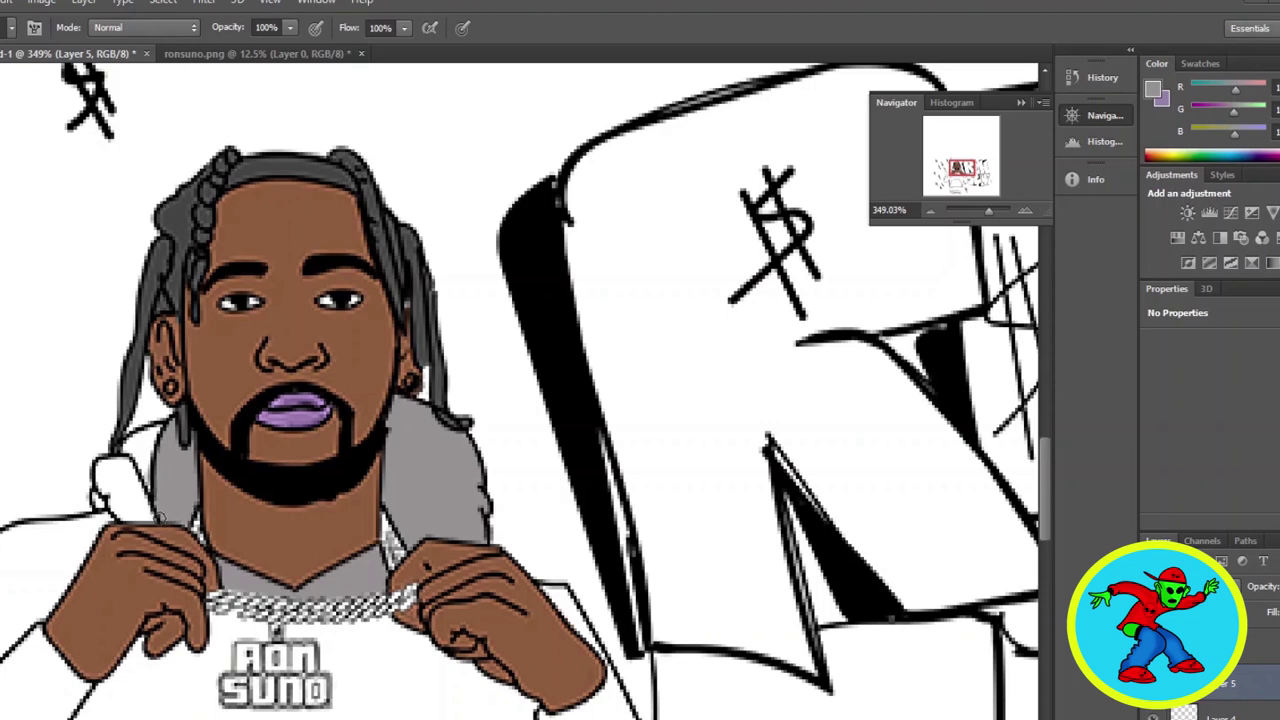
mouse_move(162, 456)
mouse_down()
mouse_move(146, 484)
mouse_move(150, 452)
mouse_move(134, 440)
mouse_up()
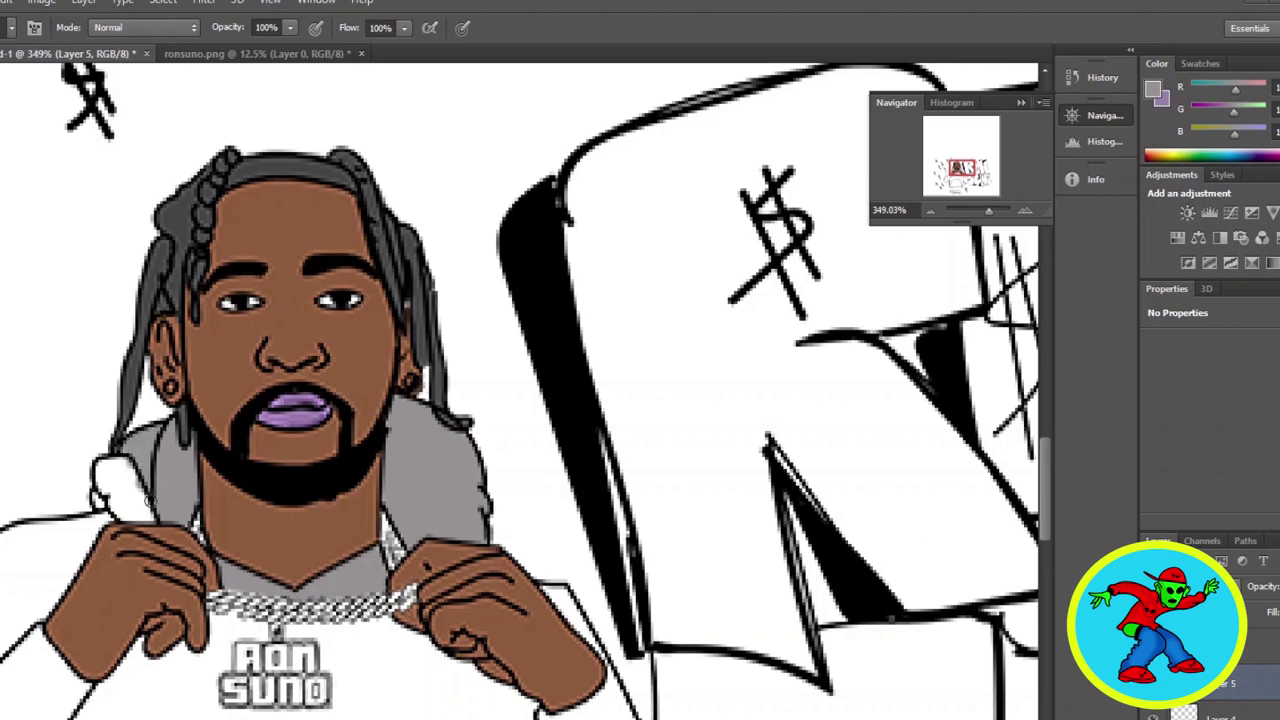
mouse_move(146, 490)
mouse_down()
mouse_move(148, 512)
mouse_move(128, 514)
mouse_move(140, 510)
mouse_move(132, 490)
mouse_move(112, 500)
mouse_move(126, 478)
mouse_move(101, 470)
mouse_up()
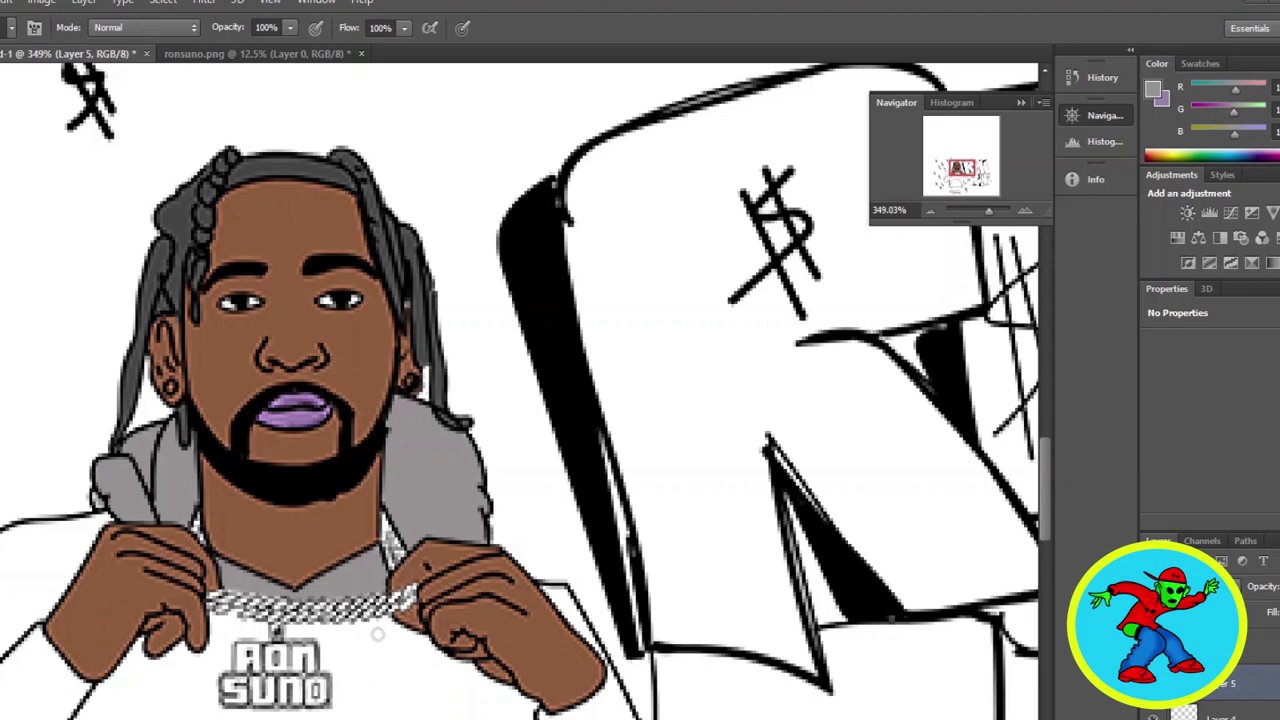
Step: Paint gray over the chest right of the pendant, the right cuff and the start of the sleeve below it
mouse_move(386, 620)
mouse_down()
mouse_move(294, 632)
mouse_move(340, 685)
mouse_move(345, 715)
mouse_move(356, 640)
mouse_move(366, 712)
mouse_move(355, 663)
mouse_move(375, 712)
mouse_move(379, 652)
mouse_up()
drag(380, 705, 390, 650)
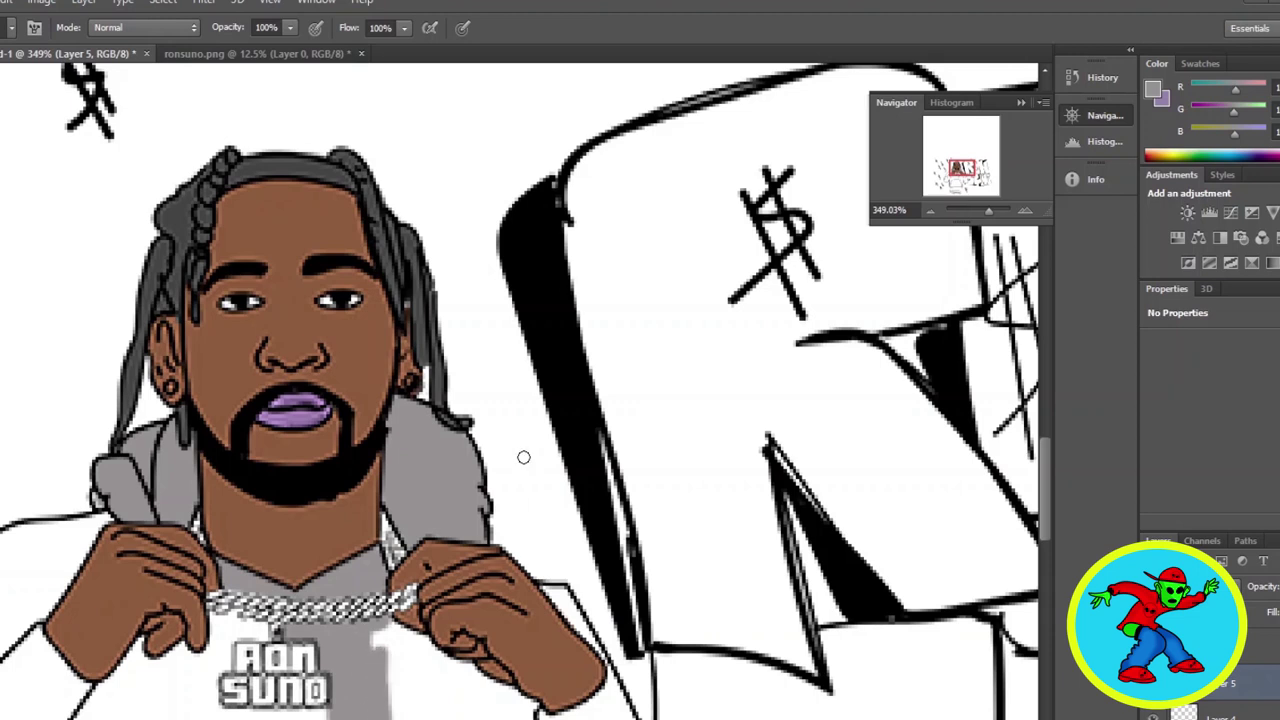
drag(903, 181, 899, 189)
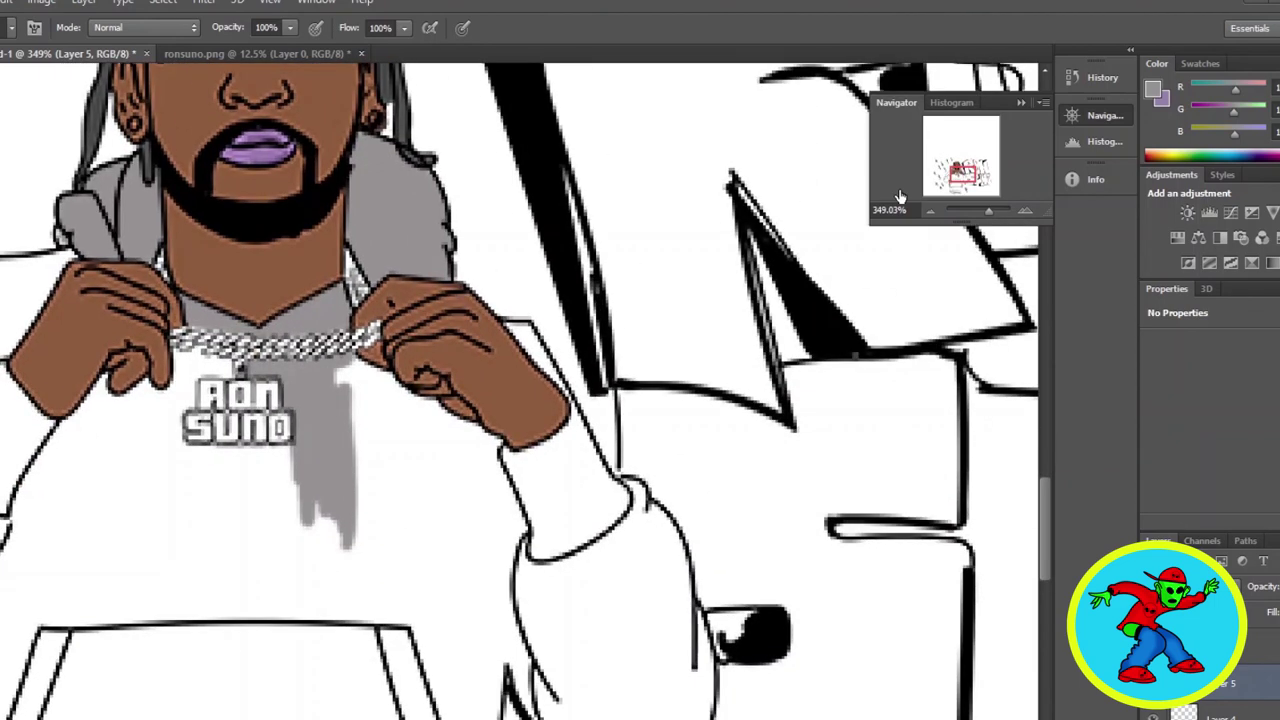
mouse_move(361, 375)
mouse_down()
mouse_move(499, 445)
mouse_move(497, 485)
mouse_move(518, 507)
mouse_move(508, 497)
mouse_move(498, 616)
mouse_move(500, 478)
mouse_move(476, 607)
mouse_move(478, 480)
mouse_move(491, 454)
mouse_move(475, 444)
mouse_move(486, 487)
mouse_move(444, 425)
mouse_move(463, 425)
mouse_move(445, 433)
mouse_move(350, 366)
mouse_move(382, 396)
mouse_move(353, 393)
mouse_move(441, 439)
mouse_move(416, 454)
mouse_move(480, 501)
mouse_move(382, 431)
mouse_move(432, 486)
mouse_move(488, 517)
mouse_move(434, 493)
mouse_move(484, 528)
mouse_move(458, 519)
mouse_move(479, 549)
mouse_move(425, 525)
mouse_move(368, 525)
mouse_move(470, 591)
mouse_up()
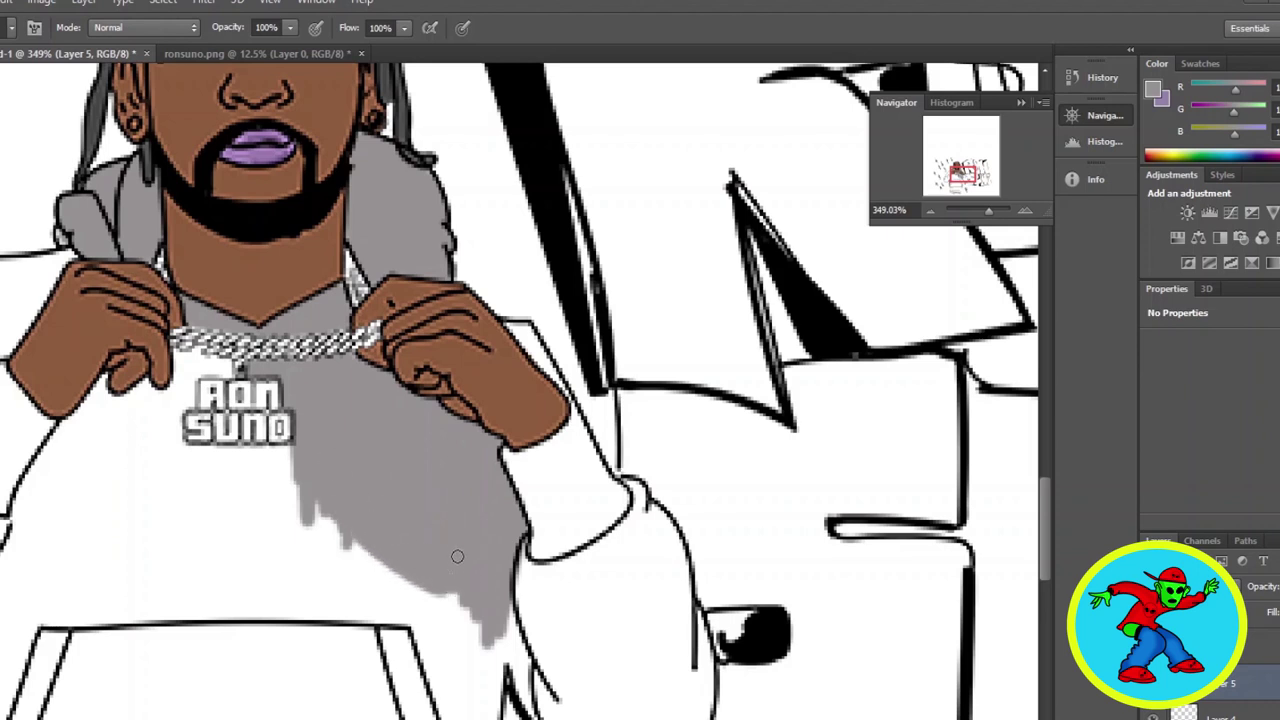
mouse_move(574, 426)
mouse_down()
mouse_move(548, 447)
mouse_move(508, 453)
mouse_move(517, 469)
mouse_move(505, 455)
mouse_move(533, 526)
mouse_move(558, 536)
mouse_move(570, 563)
mouse_move(533, 502)
mouse_move(557, 567)
mouse_move(537, 458)
mouse_move(569, 536)
mouse_move(574, 487)
mouse_move(585, 510)
mouse_move(572, 444)
mouse_move(606, 504)
mouse_move(577, 427)
mouse_move(622, 501)
mouse_move(581, 579)
mouse_move(558, 589)
mouse_move(568, 546)
mouse_move(544, 581)
mouse_move(532, 583)
mouse_move(530, 554)
mouse_move(520, 575)
mouse_move(516, 597)
mouse_move(558, 686)
mouse_move(540, 643)
mouse_move(558, 681)
mouse_move(568, 590)
mouse_move(556, 633)
mouse_move(625, 517)
mouse_move(587, 590)
mouse_up()
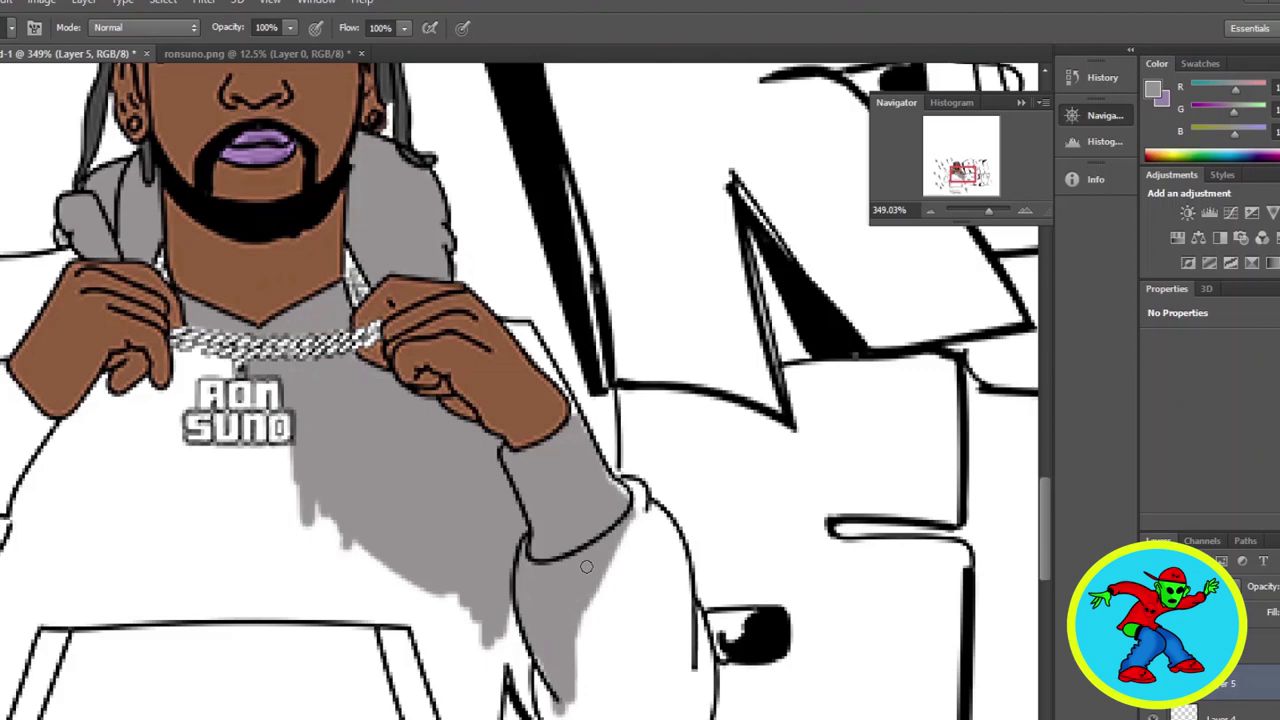
Step: Extend the gray down the right side of the torso and roughly across the middle chest and front pocket
key(ctrl+0)
drag(977, 211, 985, 211)
drag(962, 160, 975, 206)
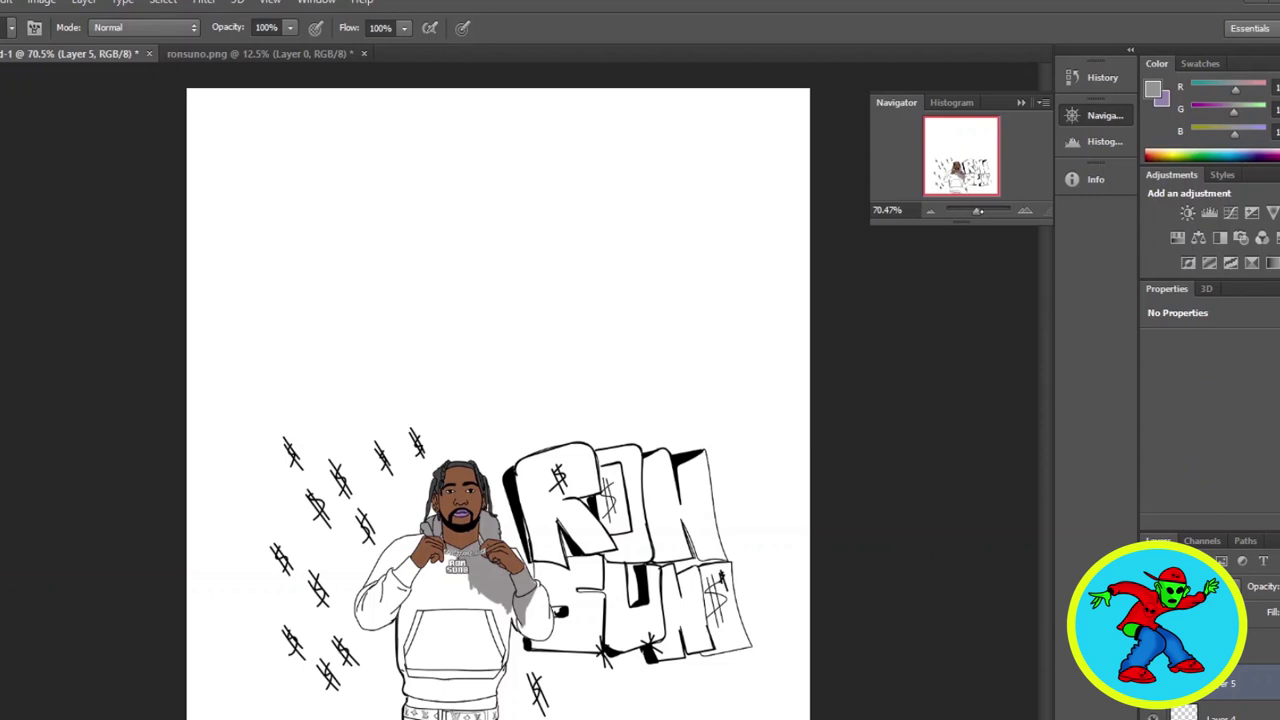
drag(978, 211, 981, 211)
drag(958, 162, 956, 179)
drag(532, 553, 537, 560)
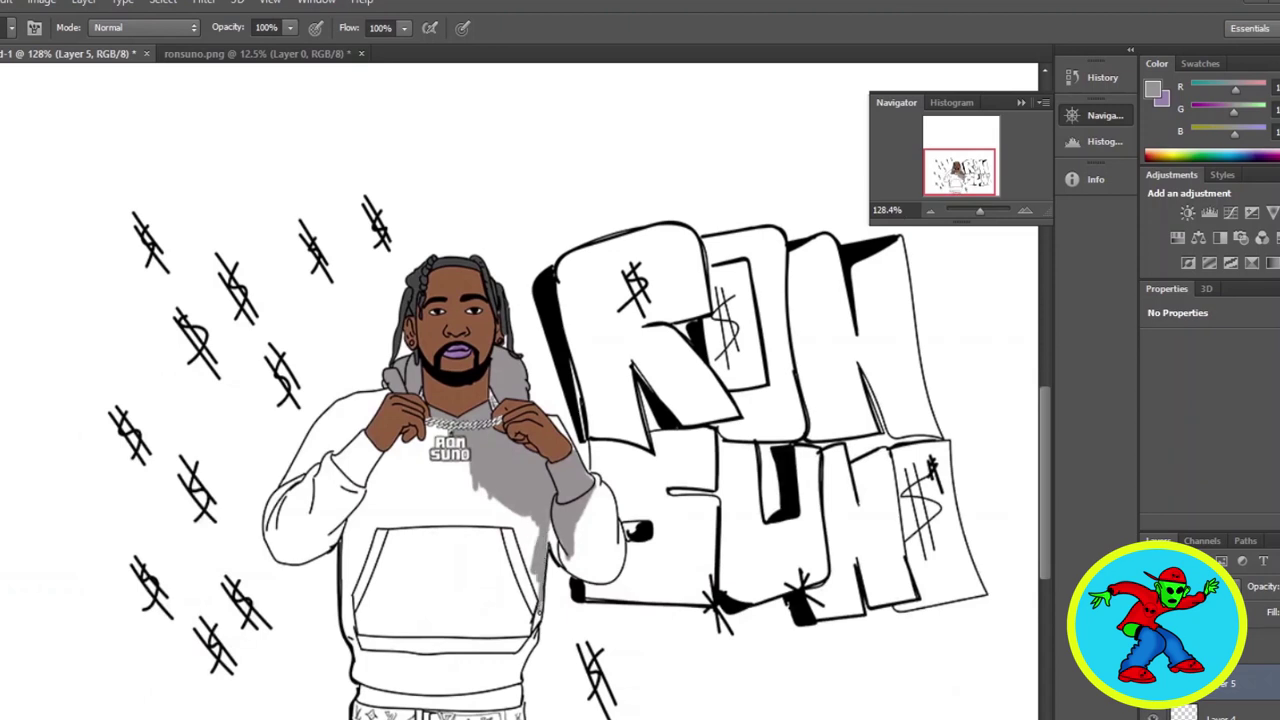
mouse_move(532, 600)
mouse_down()
mouse_move(537, 562)
mouse_move(509, 631)
mouse_move(543, 516)
mouse_move(503, 576)
mouse_move(525, 511)
mouse_move(494, 590)
mouse_move(522, 497)
mouse_move(446, 614)
mouse_move(464, 506)
mouse_move(488, 522)
mouse_move(448, 573)
mouse_move(486, 486)
mouse_move(432, 602)
mouse_move(494, 440)
mouse_move(525, 680)
mouse_move(603, 418)
mouse_move(489, 610)
mouse_move(496, 502)
mouse_move(439, 540)
mouse_move(481, 462)
mouse_move(468, 479)
mouse_move(471, 452)
mouse_move(435, 461)
mouse_move(428, 479)
mouse_move(457, 490)
mouse_move(464, 453)
mouse_move(439, 604)
mouse_move(395, 542)
mouse_move(424, 591)
mouse_move(437, 532)
mouse_move(426, 542)
mouse_move(458, 508)
mouse_move(412, 565)
mouse_move(400, 557)
mouse_move(415, 492)
mouse_move(372, 515)
mouse_up()
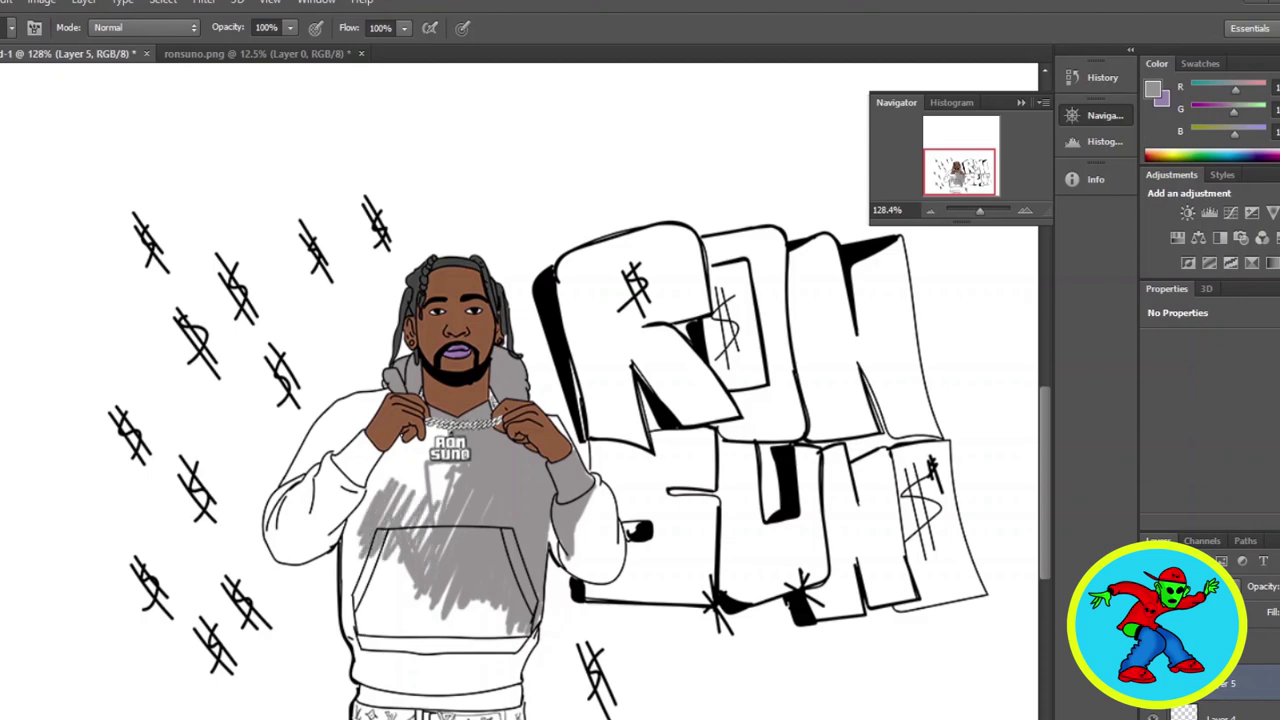
Step: Fill the hoodie's left shoulder and upper sleeve with solid gray inside the outline
drag(980, 211, 952, 172)
click(955, 172)
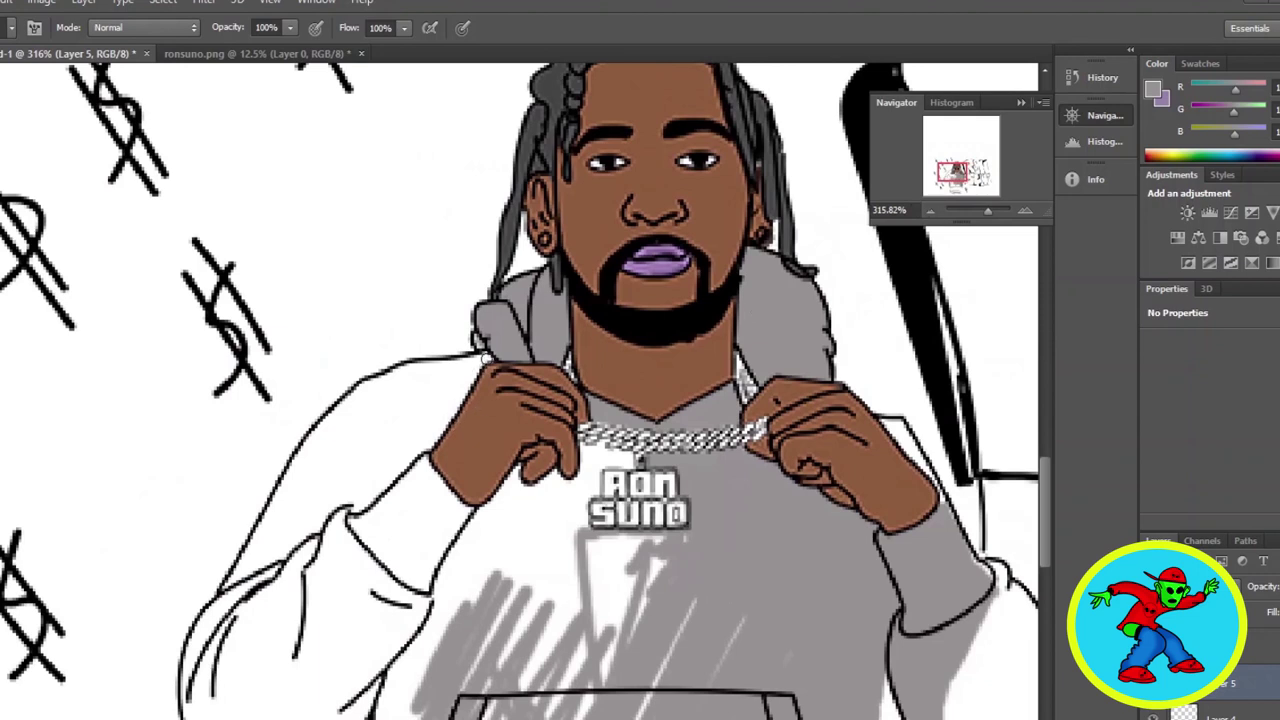
mouse_move(486, 358)
mouse_down()
mouse_move(378, 378)
mouse_move(292, 462)
mouse_move(234, 574)
mouse_move(250, 578)
mouse_move(300, 532)
mouse_move(360, 507)
mouse_move(388, 468)
mouse_move(432, 444)
mouse_move(479, 374)
mouse_move(406, 460)
mouse_move(441, 392)
mouse_move(418, 418)
mouse_move(367, 502)
mouse_up()
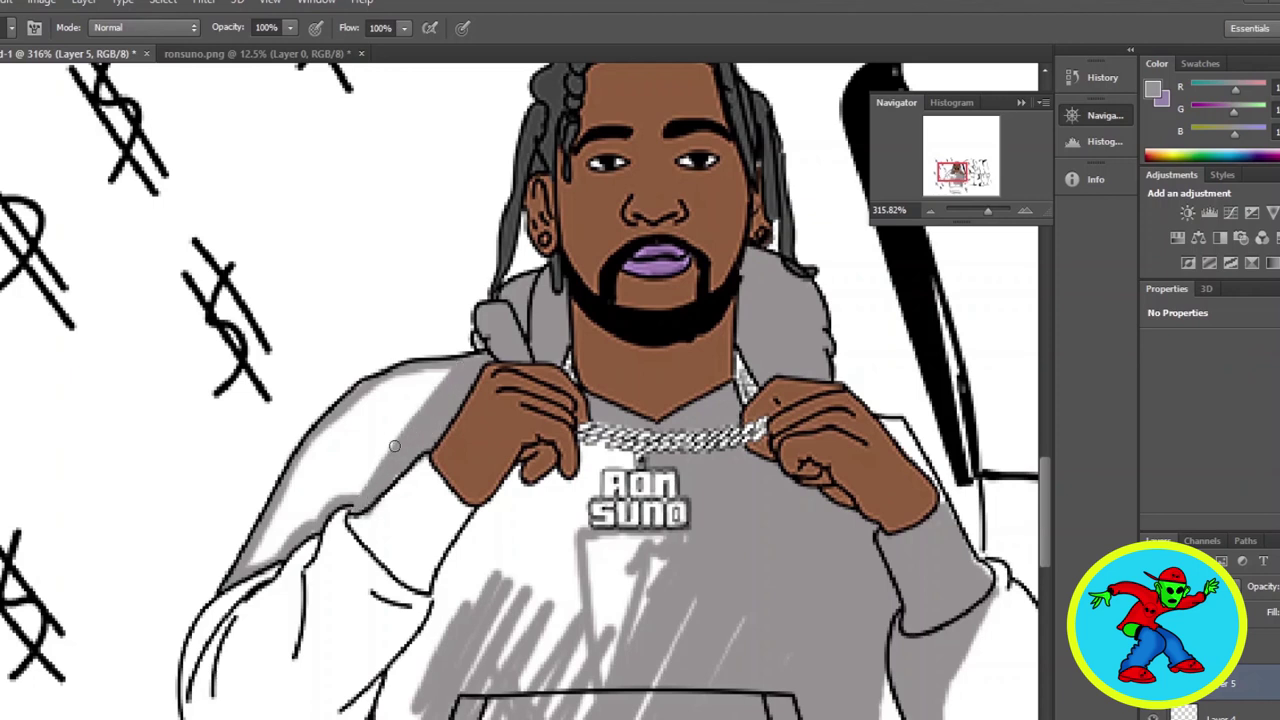
mouse_move(457, 436)
mouse_down()
mouse_move(412, 447)
mouse_move(355, 492)
mouse_move(437, 406)
mouse_move(352, 449)
mouse_move(427, 360)
mouse_move(359, 404)
mouse_move(314, 456)
mouse_move(321, 493)
mouse_up()
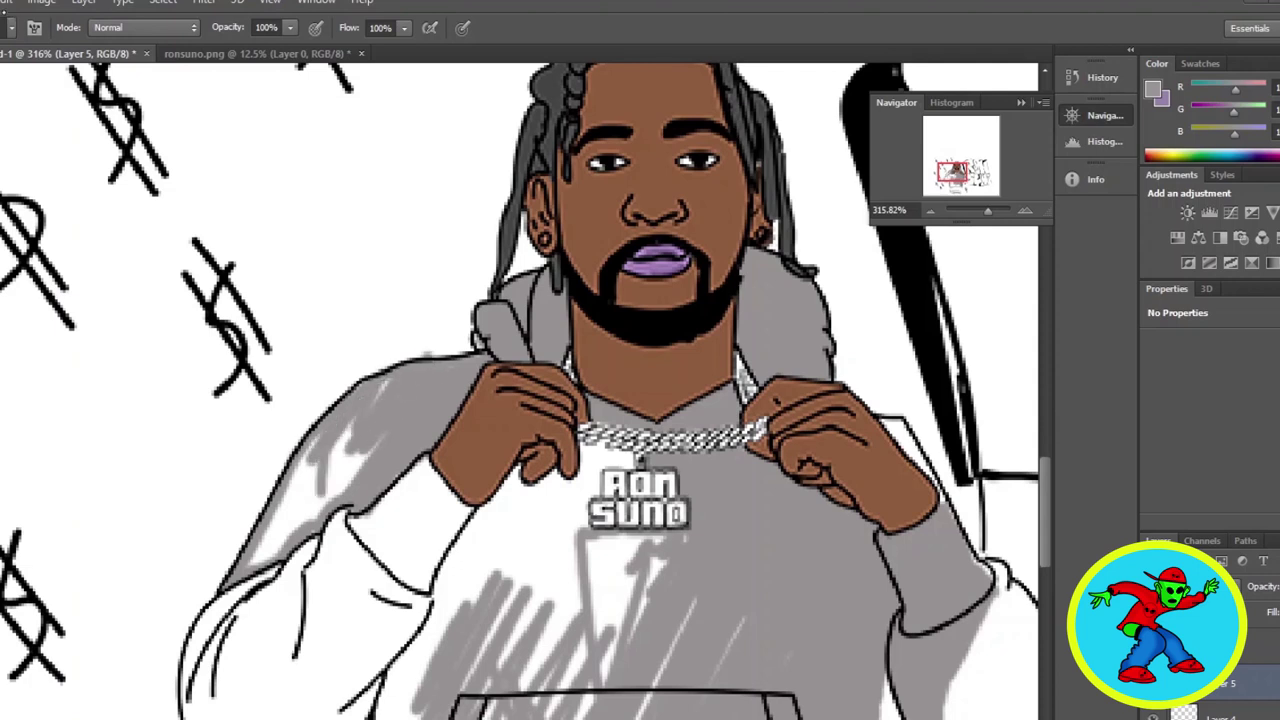
click(16, 2)
click(60, 14)
mouse_move(442, 387)
mouse_down()
mouse_move(307, 530)
mouse_move(440, 370)
mouse_move(398, 410)
mouse_move(370, 390)
mouse_move(320, 470)
mouse_move(385, 420)
mouse_move(252, 564)
mouse_move(328, 432)
mouse_move(302, 470)
mouse_move(324, 468)
mouse_up()
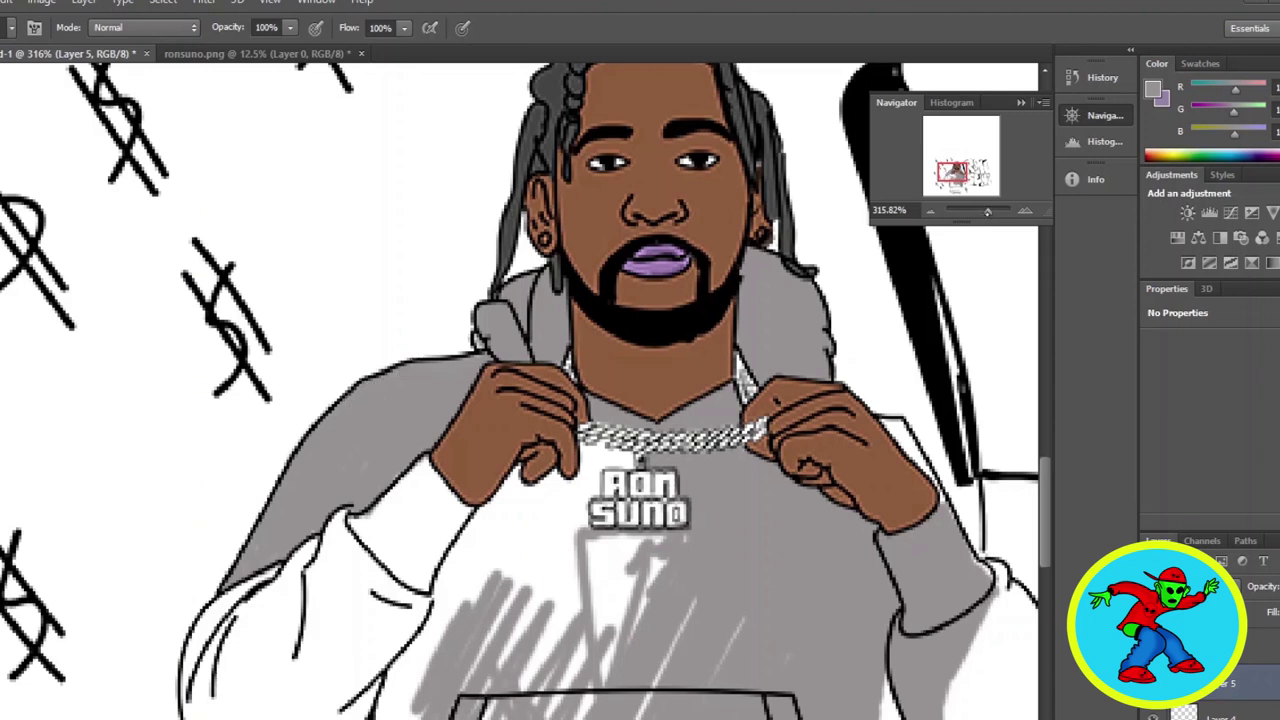
Step: Color the left cuff gray and brush gray over the upper part of the left lower sleeve
drag(988, 211, 975, 176)
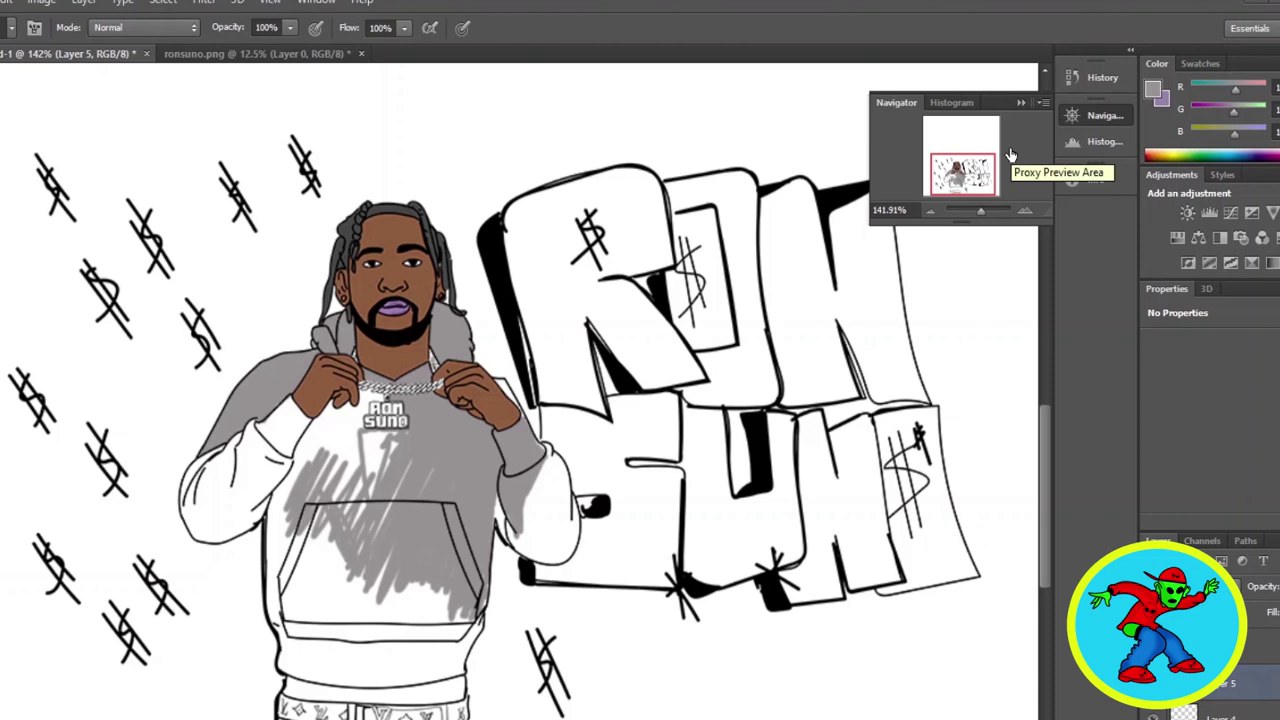
mouse_move(379, 456)
mouse_down()
mouse_move(340, 480)
mouse_move(335, 455)
mouse_move(315, 465)
mouse_move(287, 452)
mouse_move(288, 430)
mouse_move(277, 436)
mouse_up()
mouse_move(278, 412)
mouse_down()
mouse_move(260, 419)
mouse_move(234, 470)
mouse_up()
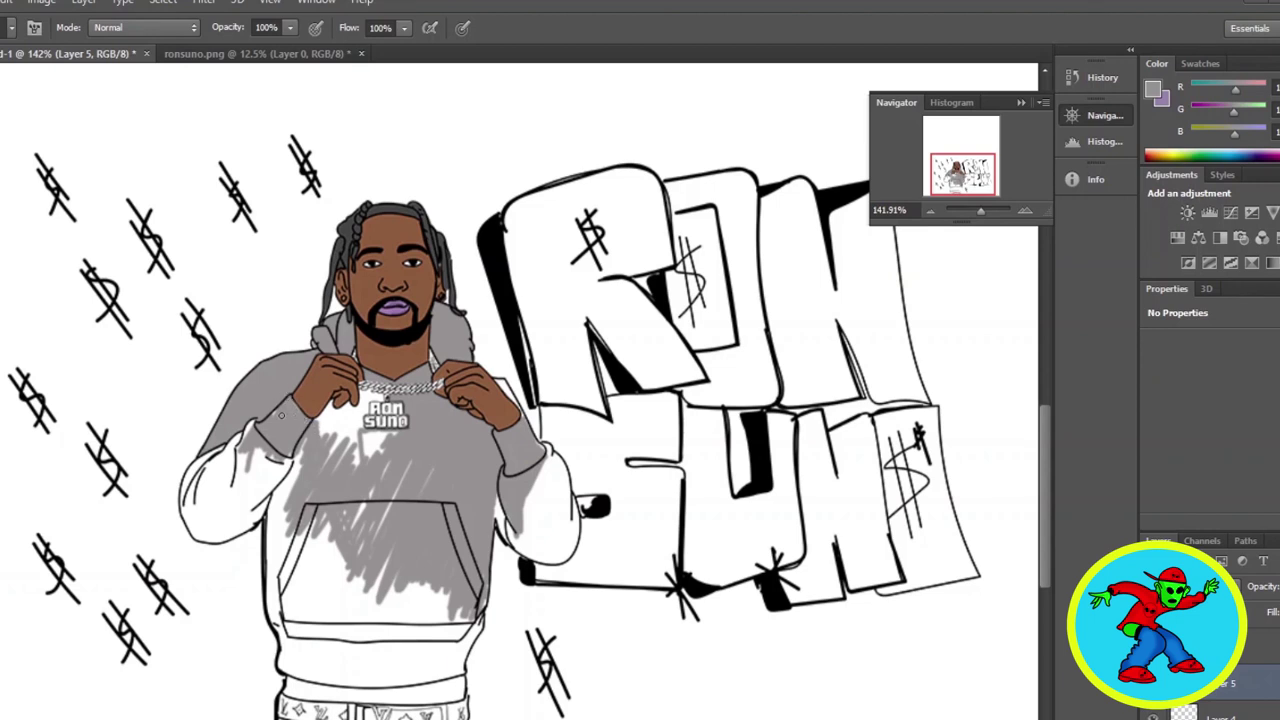
drag(265, 443, 193, 492)
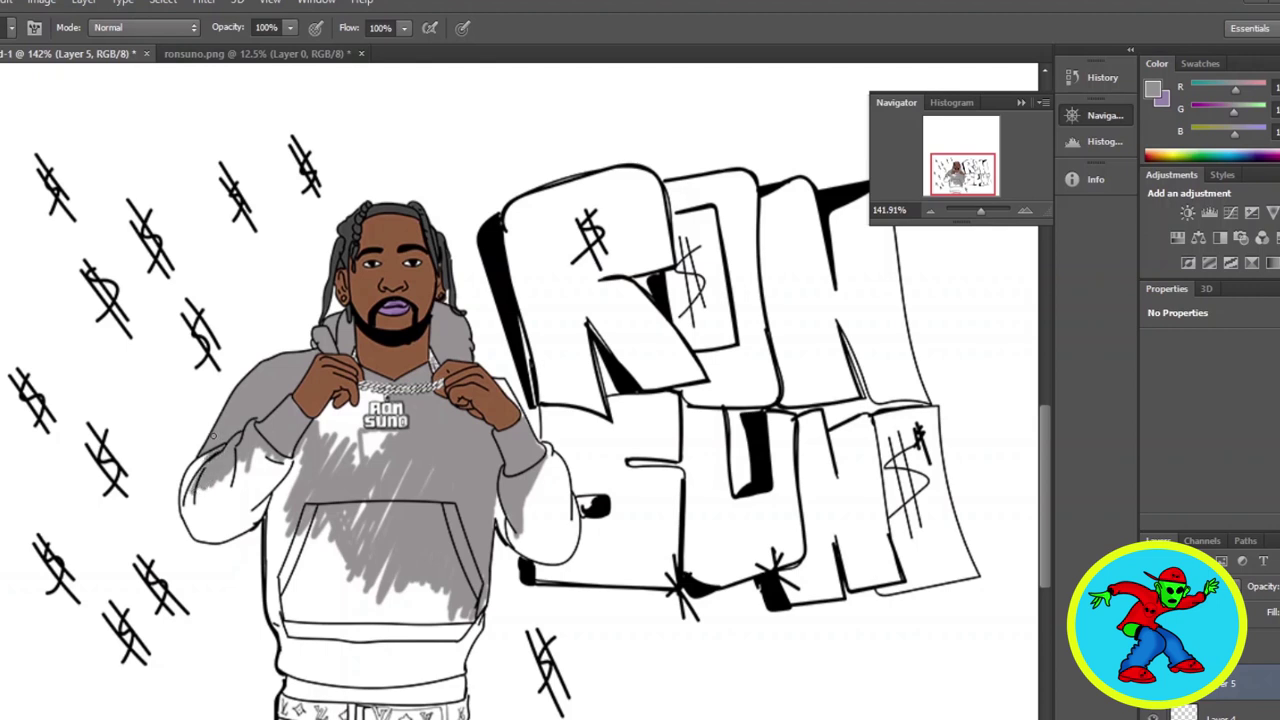
mouse_move(313, 527)
mouse_down()
mouse_move(305, 492)
mouse_move(281, 510)
mouse_move(298, 458)
mouse_move(265, 488)
mouse_move(272, 454)
mouse_move(244, 483)
mouse_move(255, 453)
mouse_move(228, 506)
mouse_move(222, 468)
mouse_up()
Step: Brush more gray over the front pocket, the left edge of the torso and the right lower sleeve
mouse_move(329, 512)
mouse_down()
mouse_move(351, 599)
mouse_move(305, 508)
mouse_move(325, 602)
mouse_move(293, 520)
mouse_move(295, 584)
mouse_move(298, 548)
mouse_up()
mouse_move(379, 474)
mouse_down()
mouse_move(372, 440)
mouse_move(357, 525)
mouse_move(395, 510)
mouse_up()
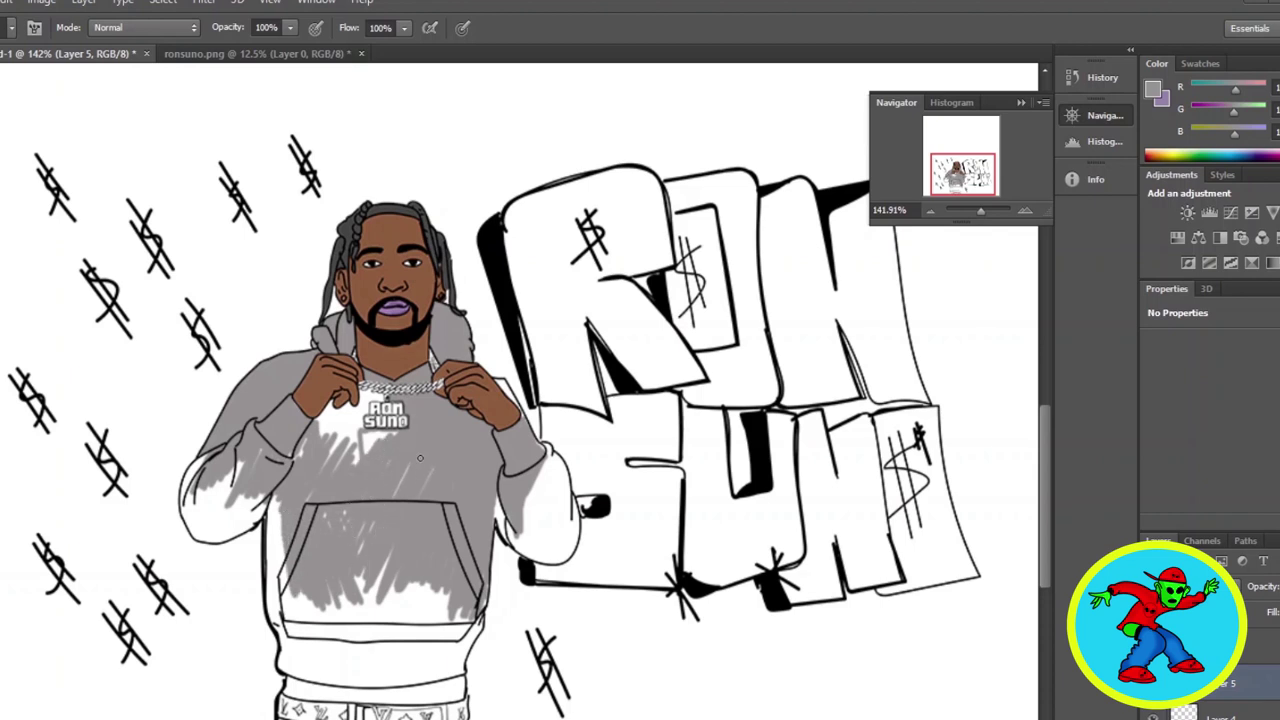
drag(420, 458, 390, 533)
drag(376, 591, 432, 585)
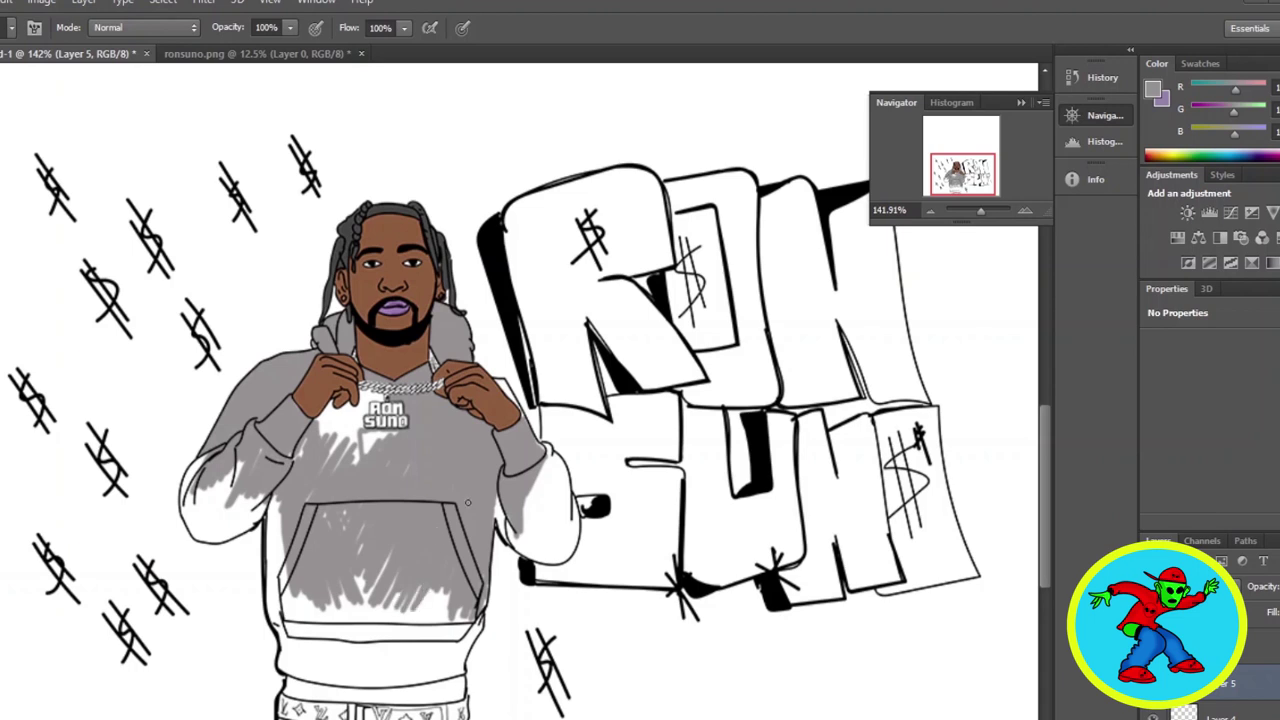
drag(450, 592, 435, 608)
mouse_move(298, 523)
mouse_down()
mouse_move(271, 540)
mouse_move(284, 590)
mouse_move(272, 535)
mouse_move(276, 568)
mouse_up()
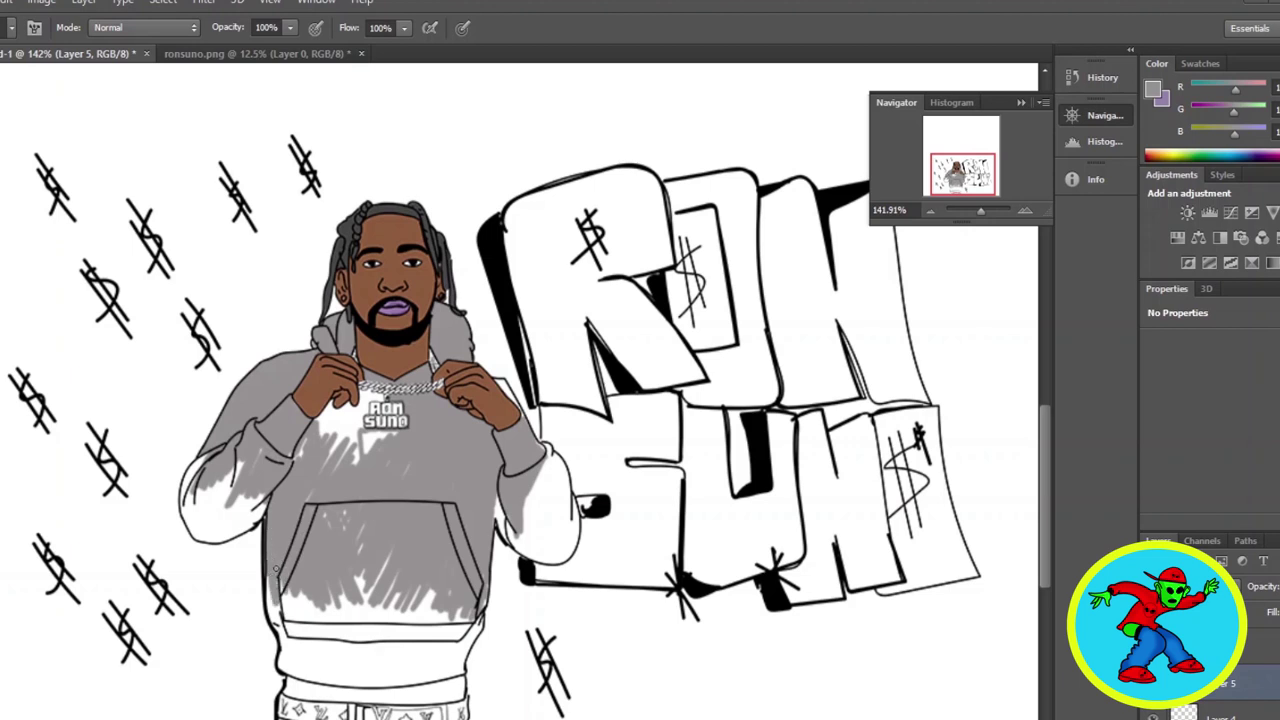
mouse_move(532, 494)
mouse_down()
mouse_move(506, 526)
mouse_move(504, 512)
mouse_move(507, 540)
mouse_move(530, 544)
mouse_move(528, 529)
mouse_up()
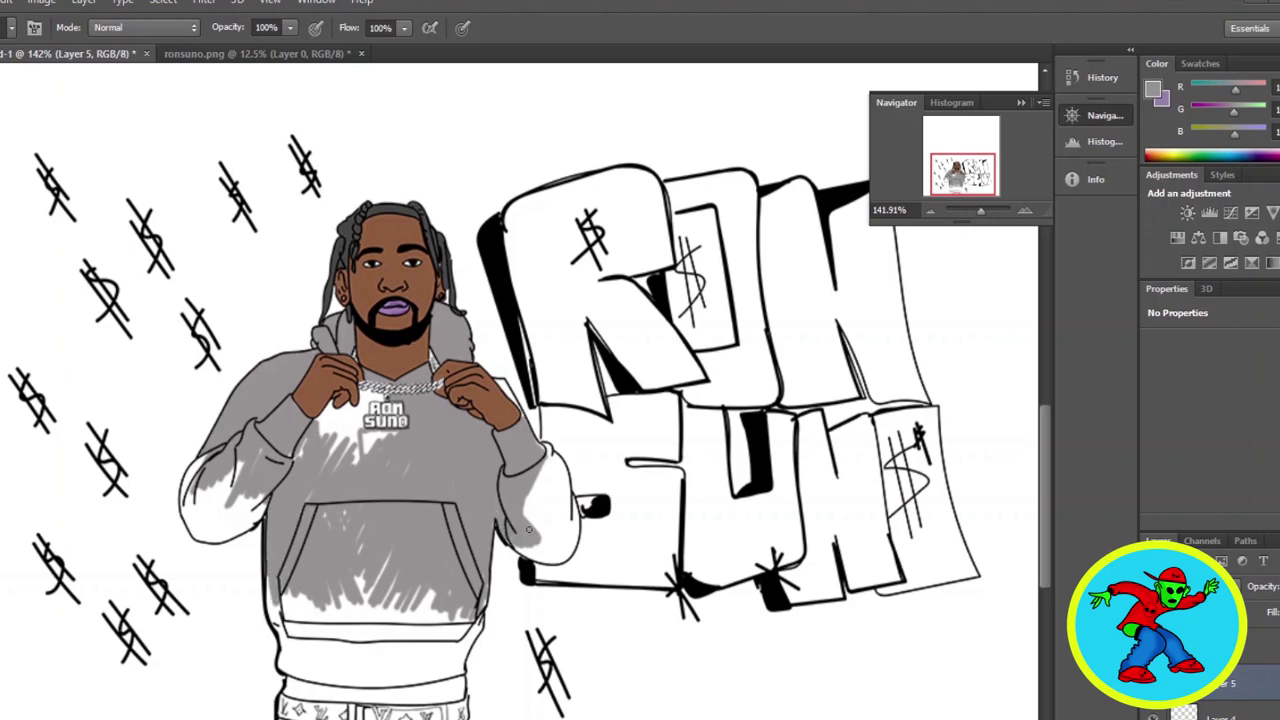